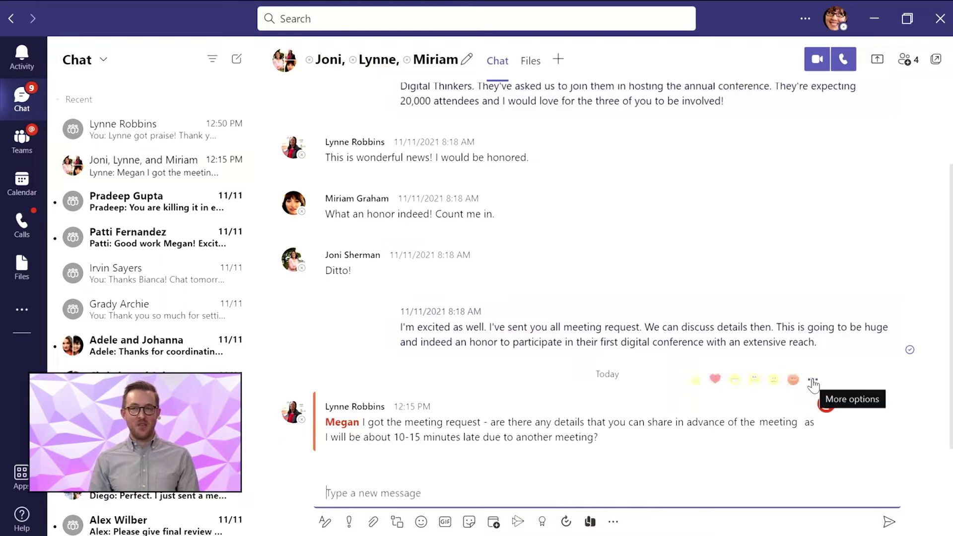
Step: Create a task from the meeting-request message and trim its title to 'Share details…'
click(813, 382)
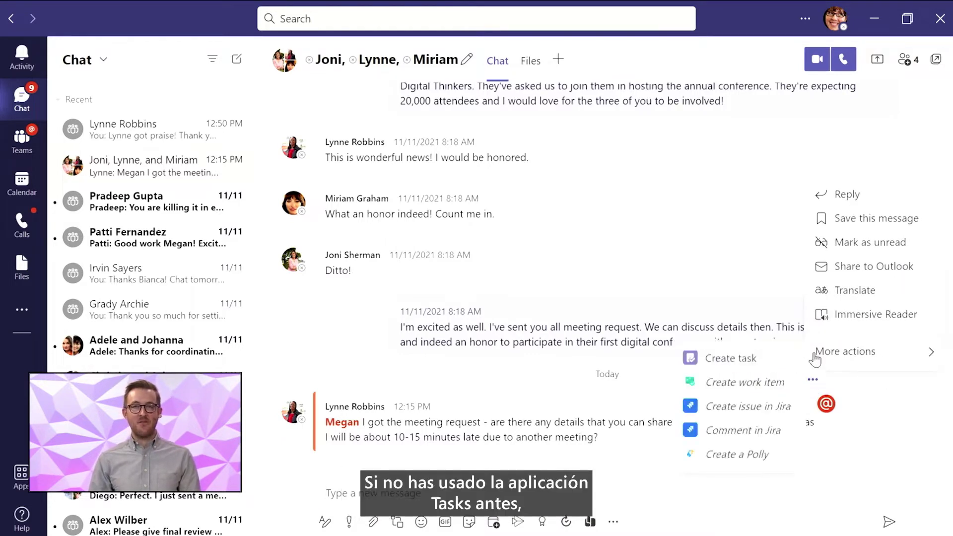
click(765, 365)
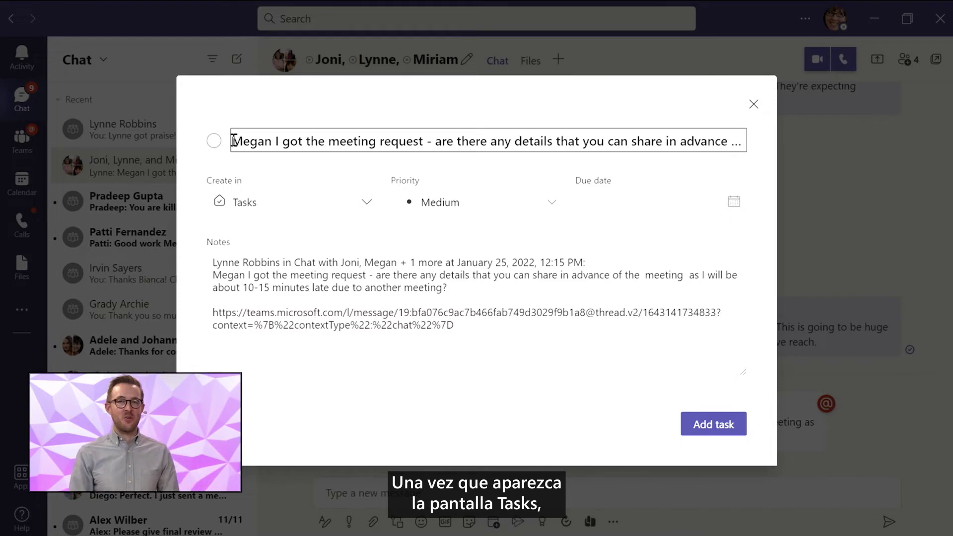
drag(233, 140, 532, 141)
text(S)
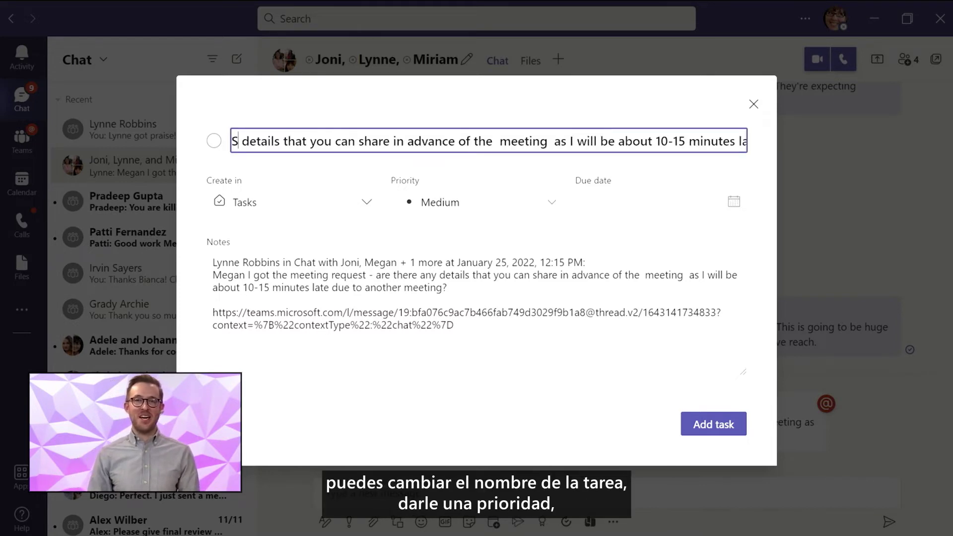
text(hare)
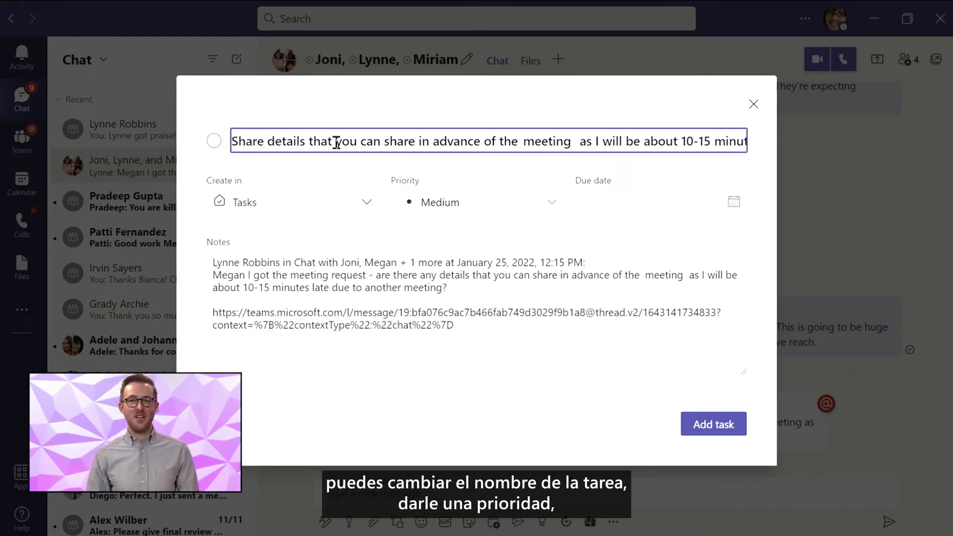
drag(337, 141, 420, 141)
key(BackSpace)
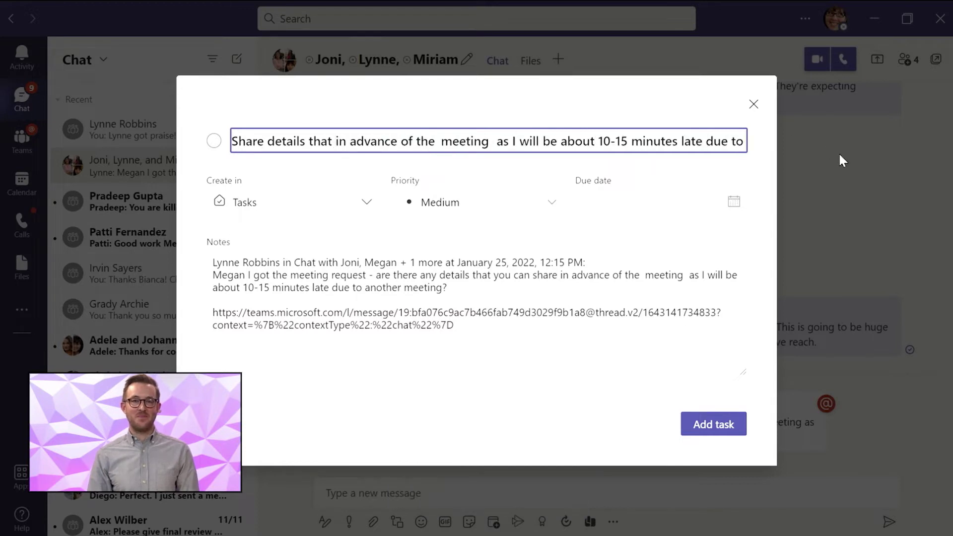
Step: Set the task due date to Fri Jan 28 2022, delete the notes header, and save
click(734, 203)
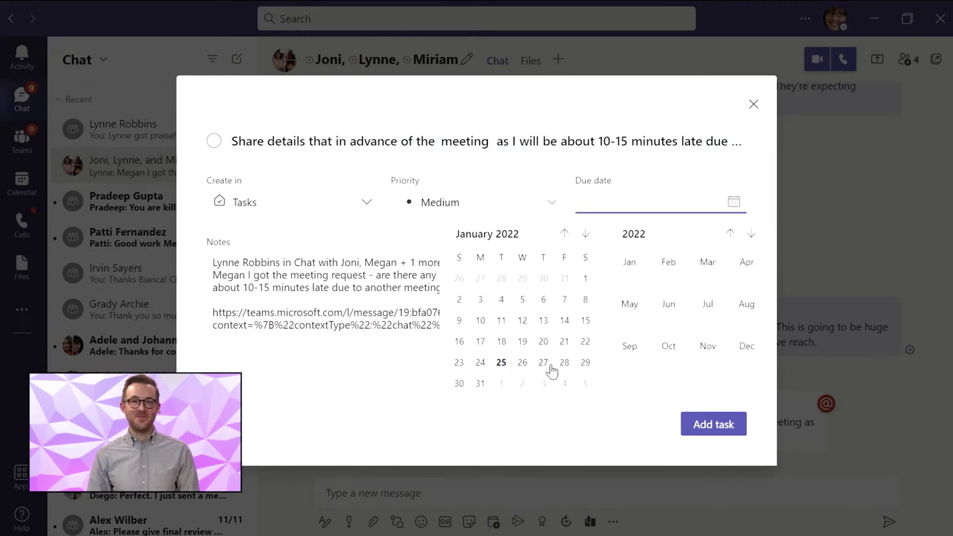
click(564, 364)
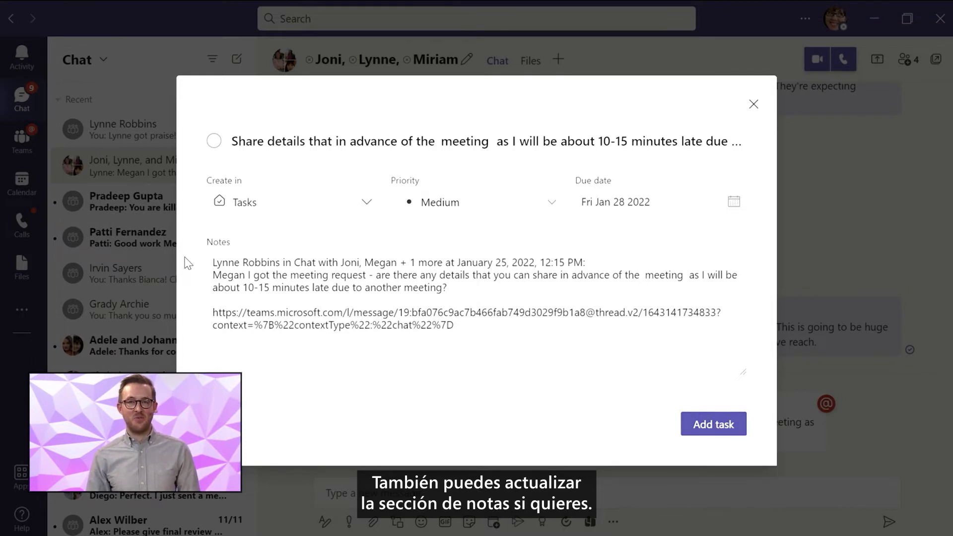
drag(215, 262, 601, 263)
key(BackSpace)
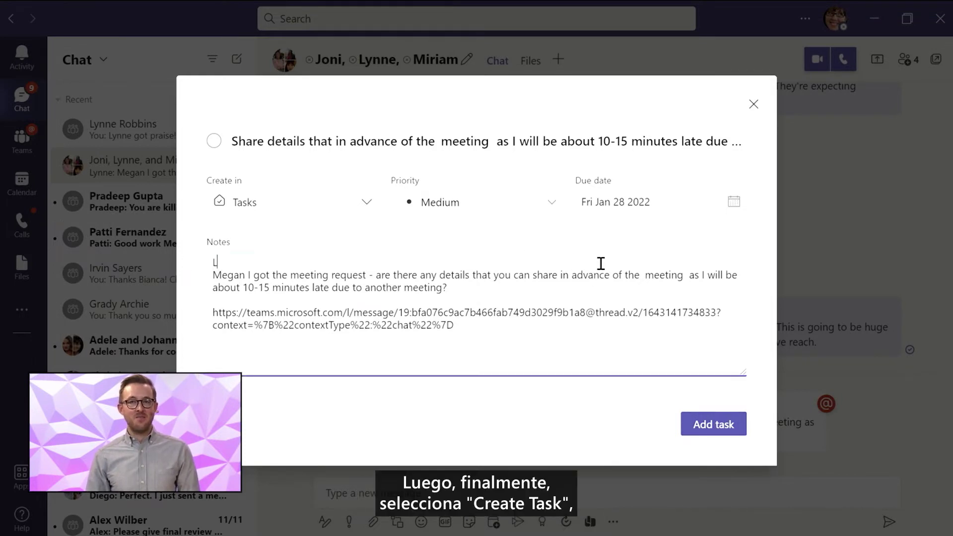
click(711, 424)
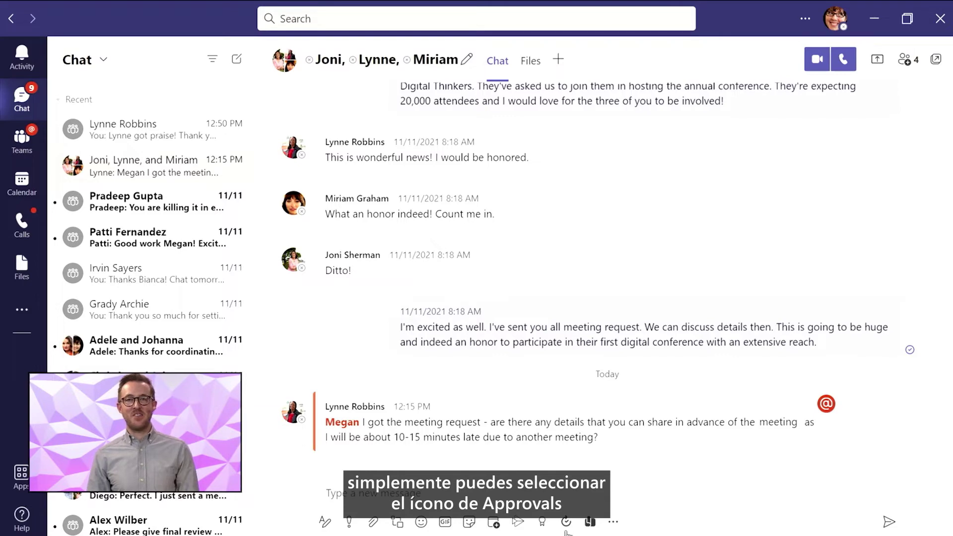
Step: Send a 'Blog post approval' request with one suggested approver, dismissing the update popup
click(567, 524)
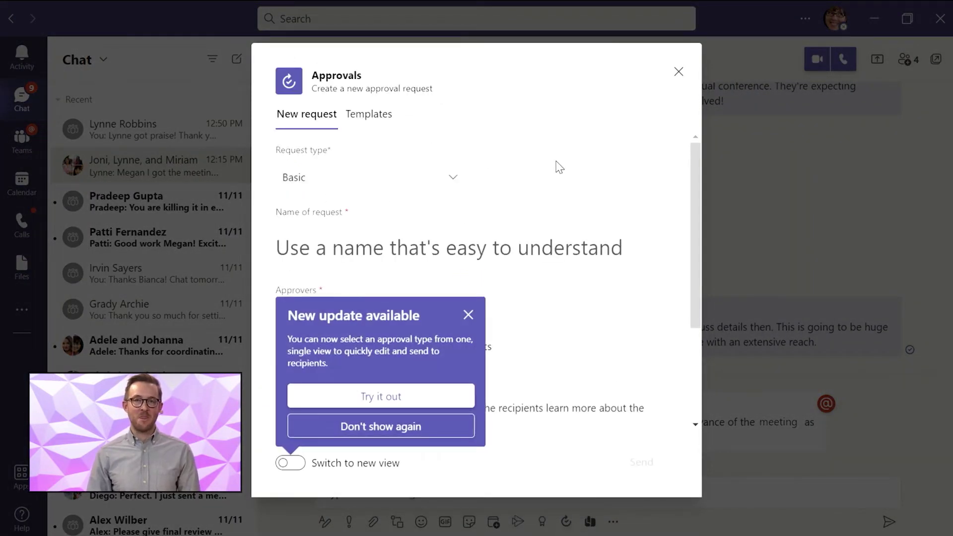
click(468, 315)
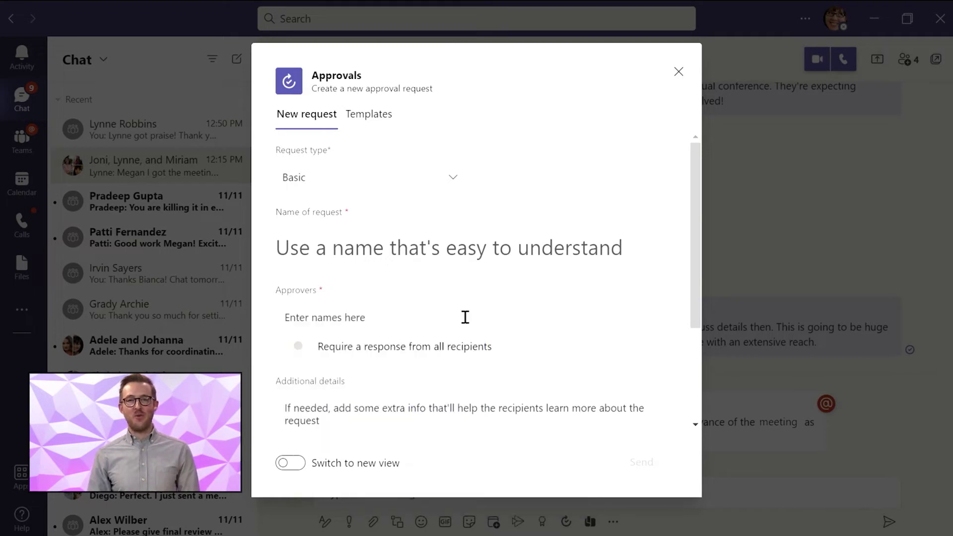
click(278, 247)
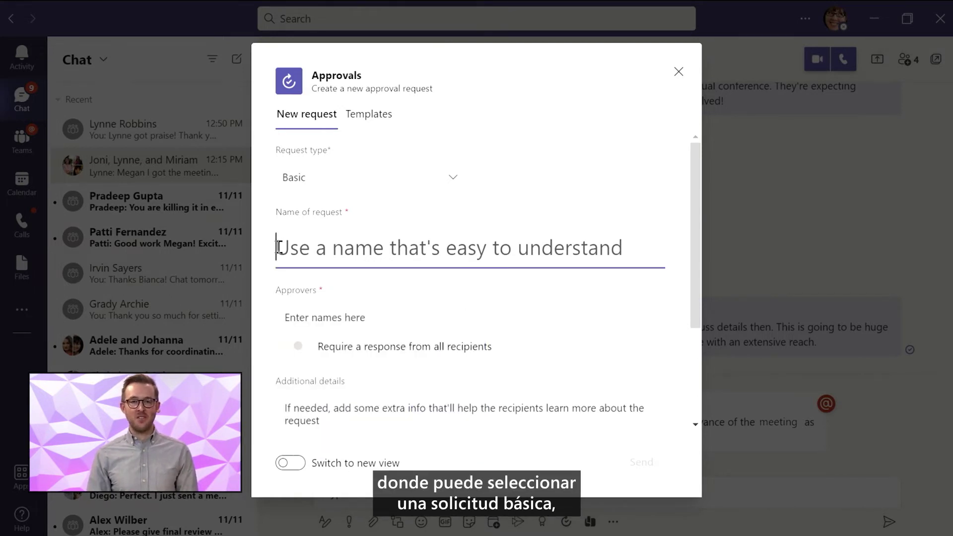
text(Blog post)
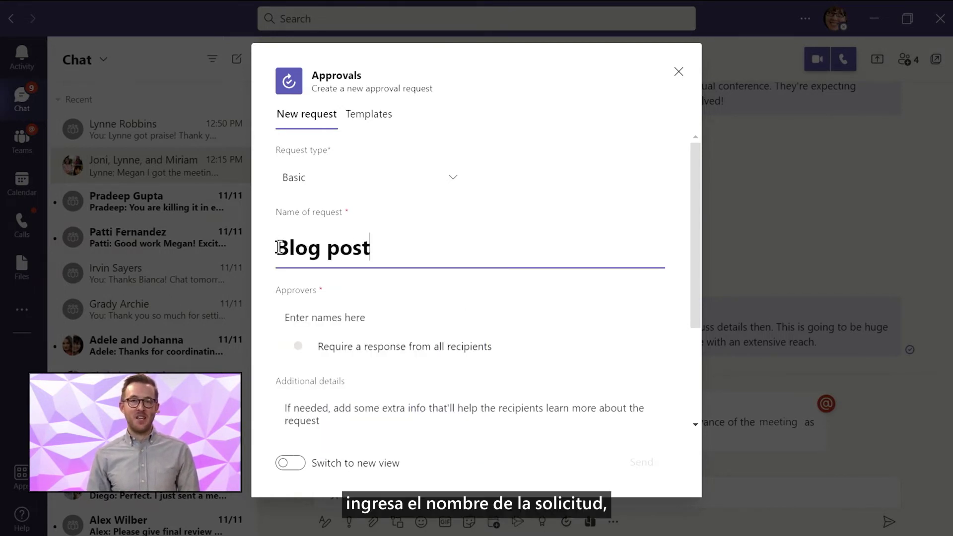
text(rovl)
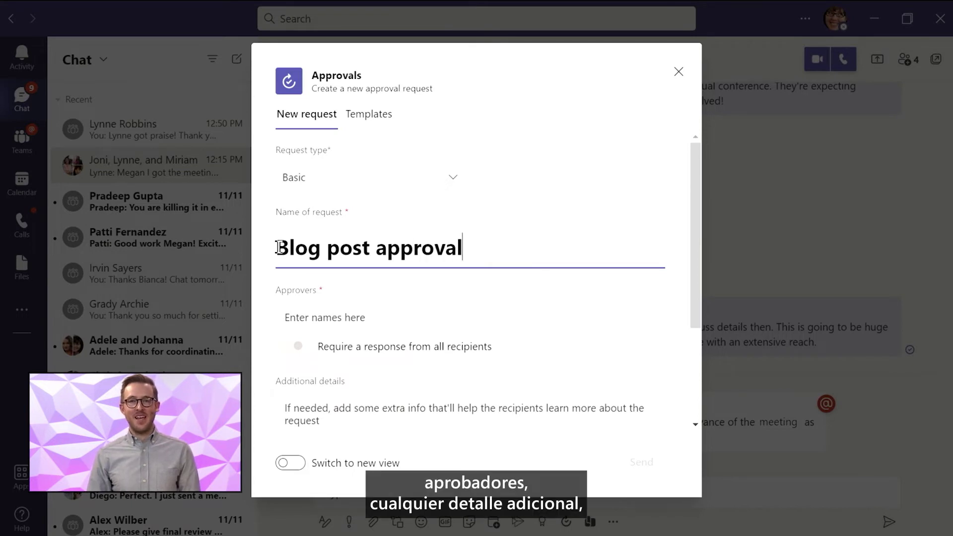
click(343, 320)
text(meg)
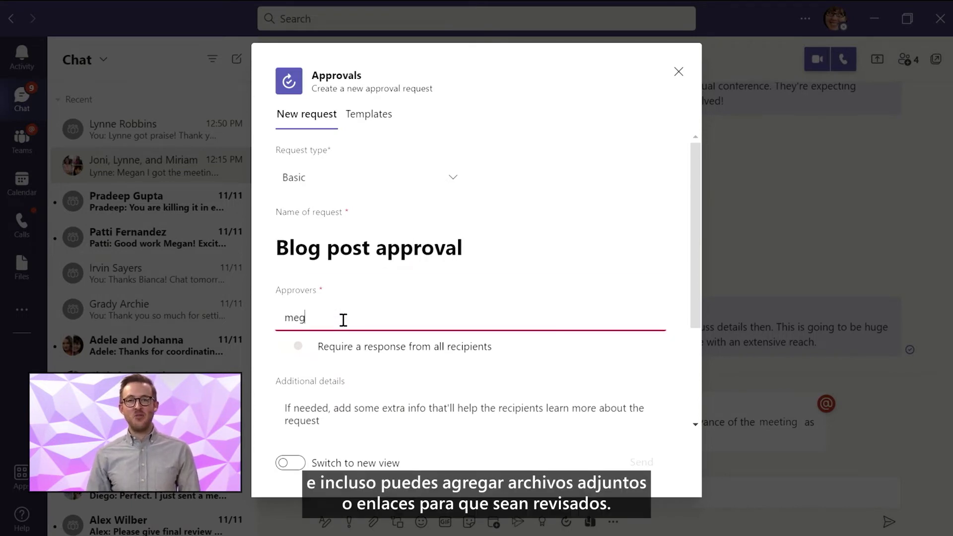
click(338, 401)
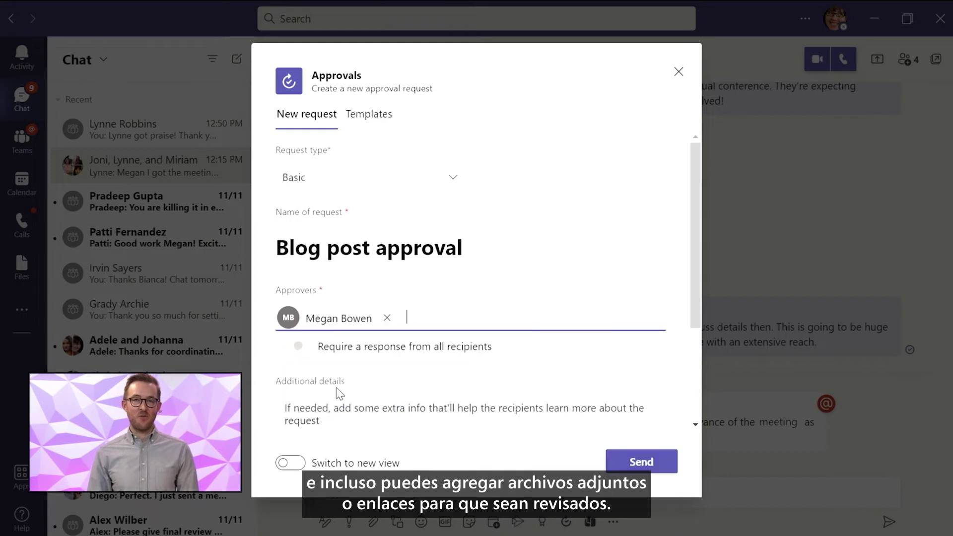
drag(693, 276, 695, 351)
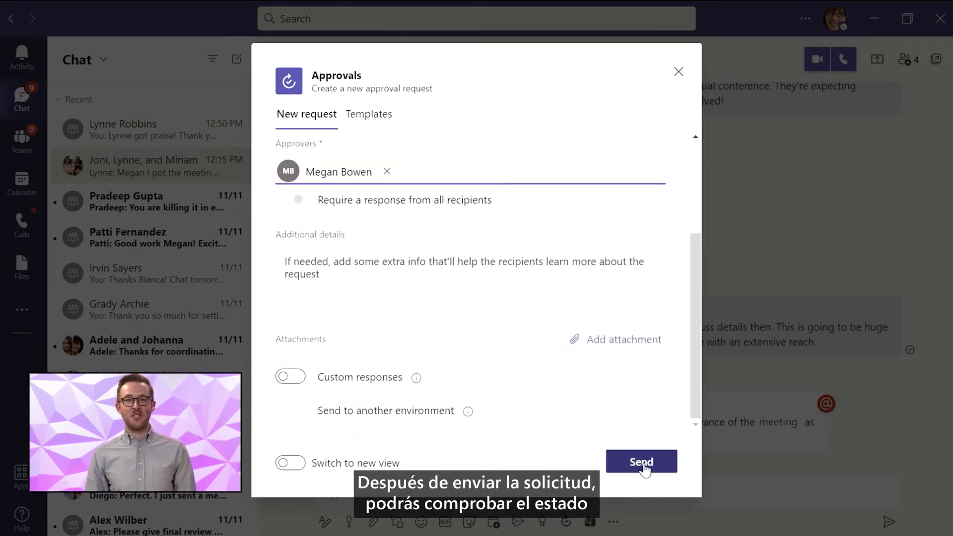
click(645, 466)
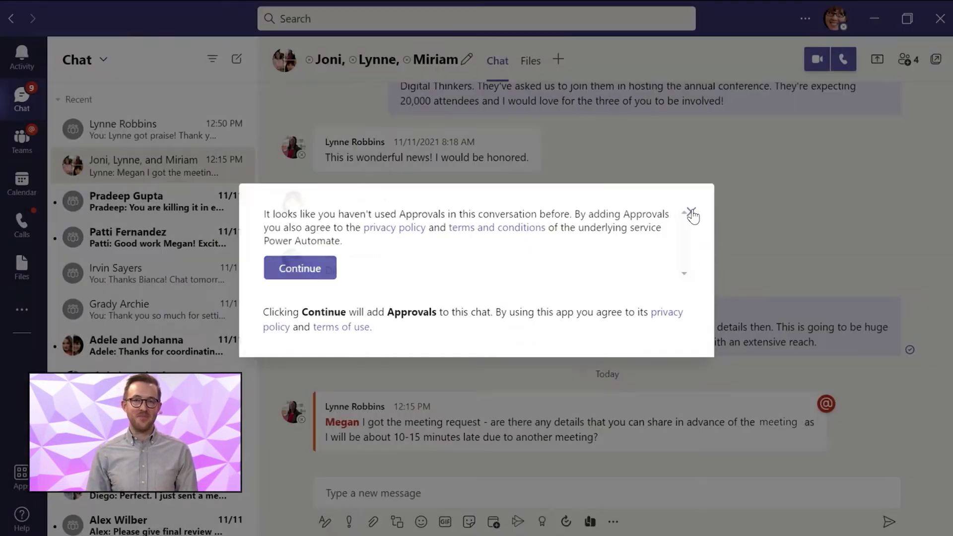
Step: Close the Approvals consent notice and bring up the Praise badge gallery
click(694, 212)
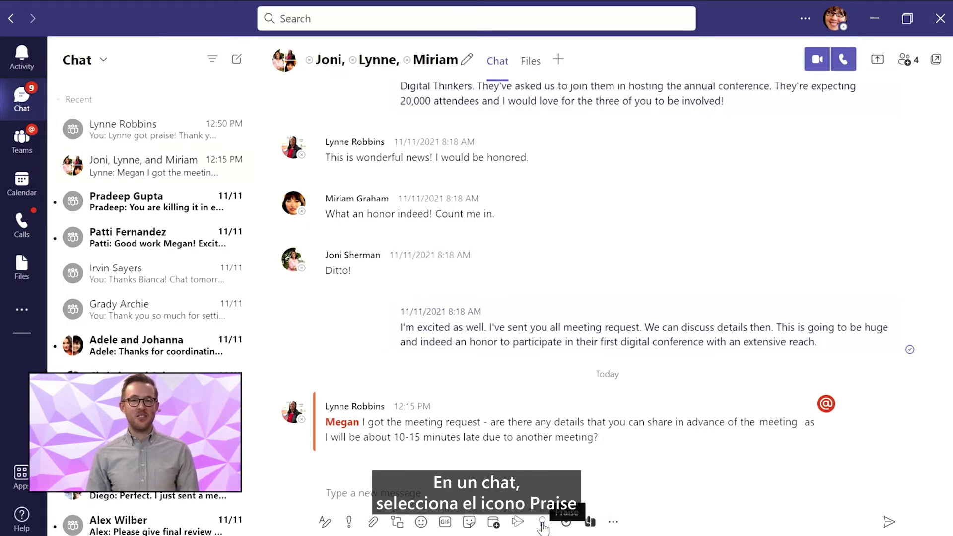
click(543, 523)
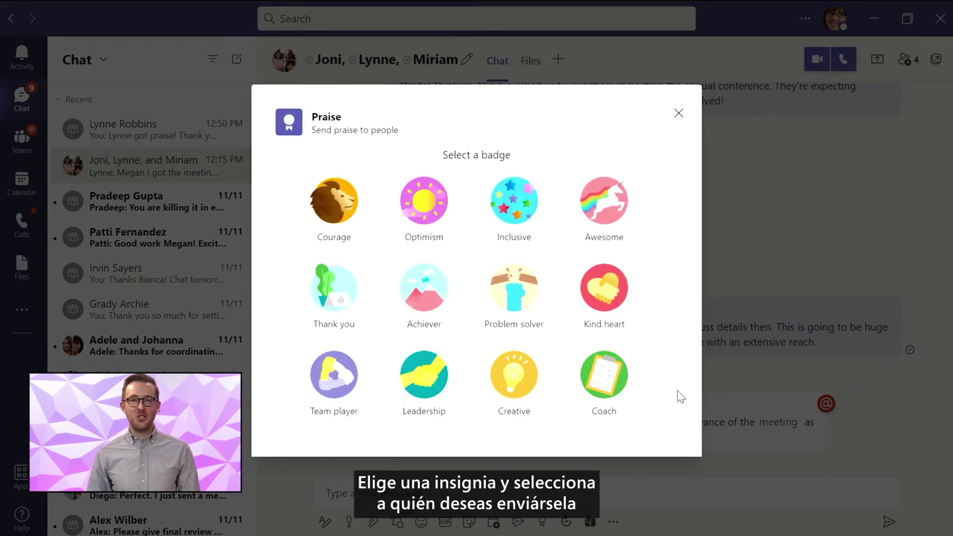
Step: Choose the Problem solver badge and add Lynne Robbins as its recipient
click(505, 313)
text(mega)
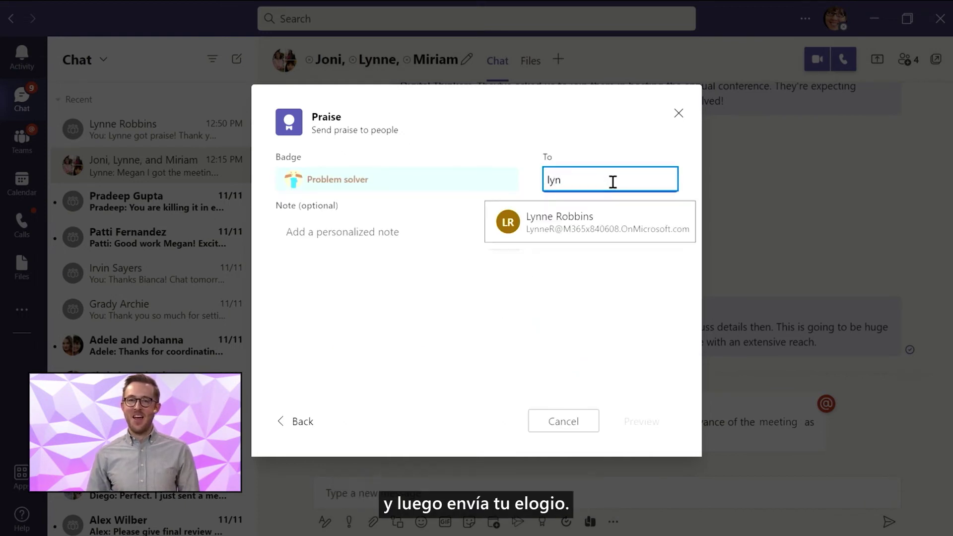
click(588, 222)
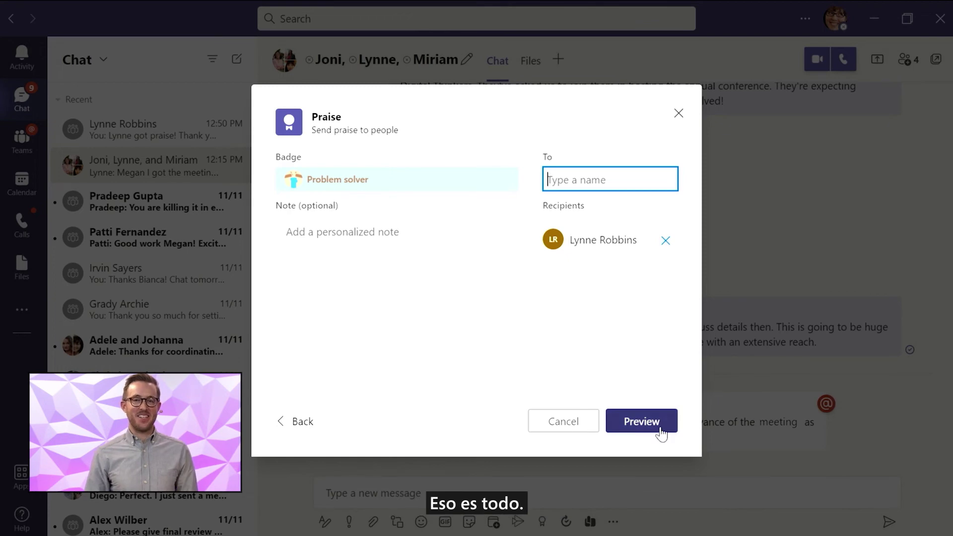